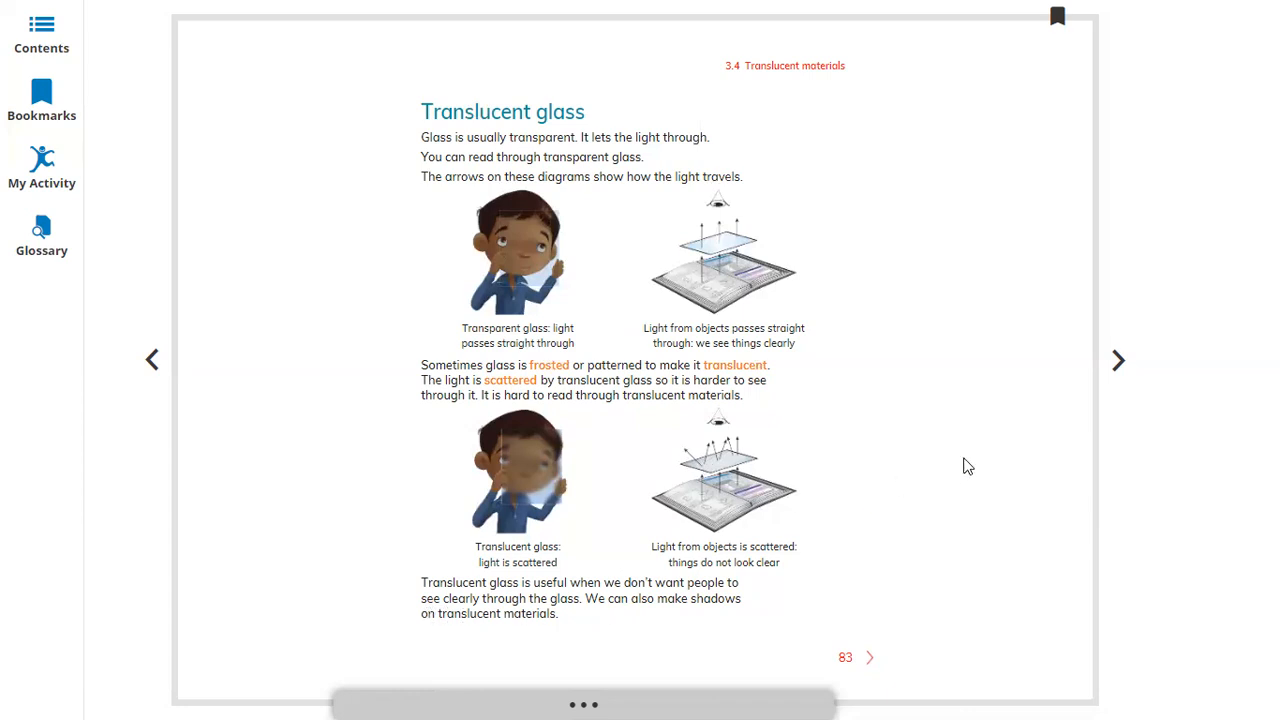
Turn from page 83, Translucent glass, to page 84 with Activity 1
click(1110, 378)
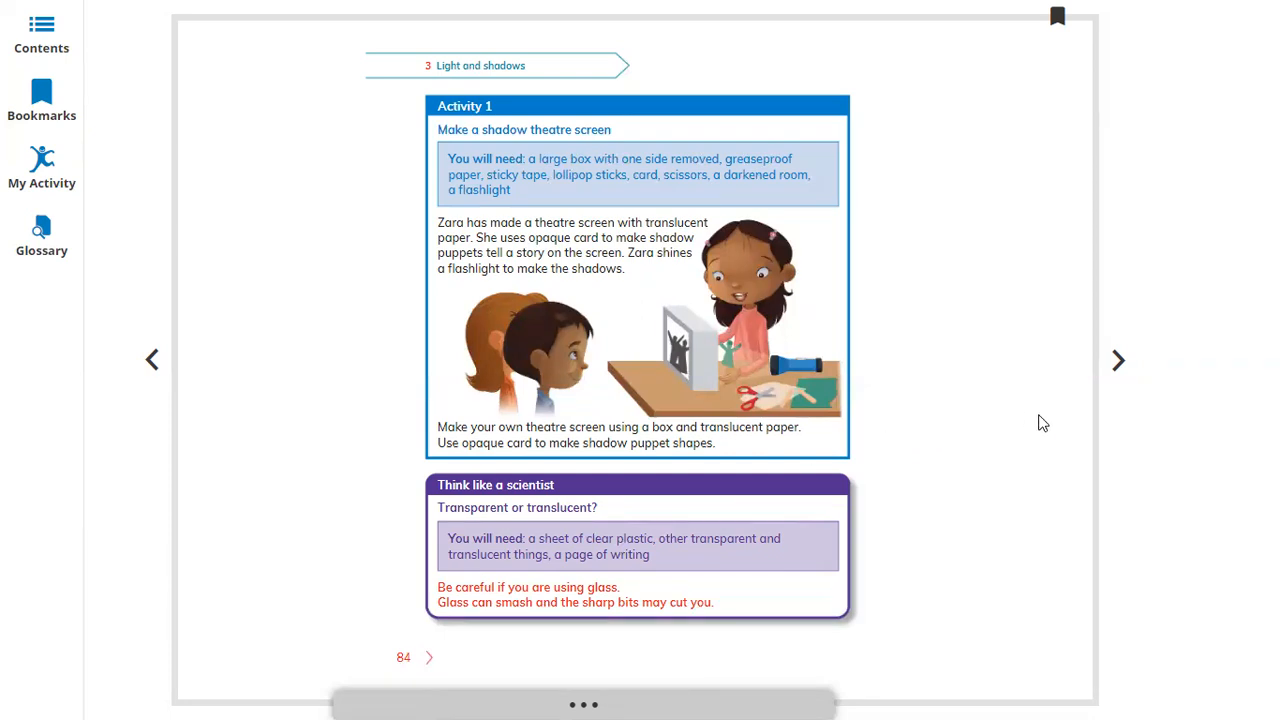
Advance to page 85 with Sofia's prediction-and-test results table
click(1133, 375)
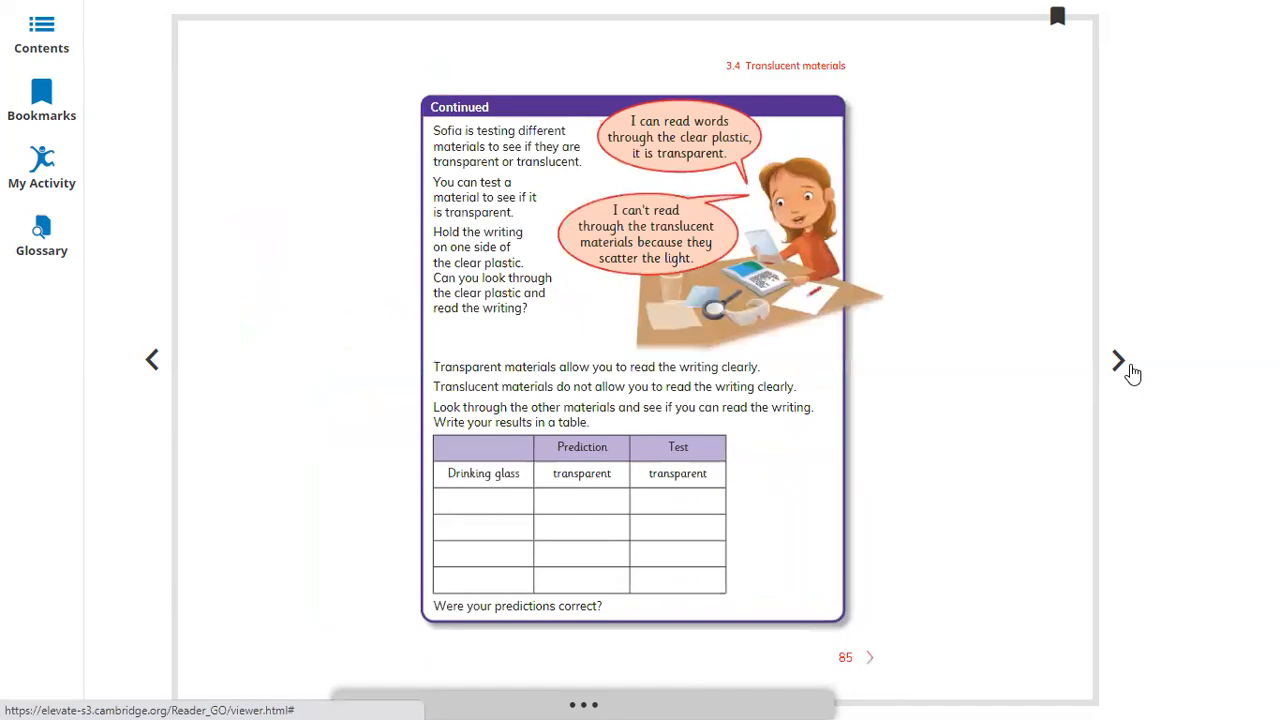